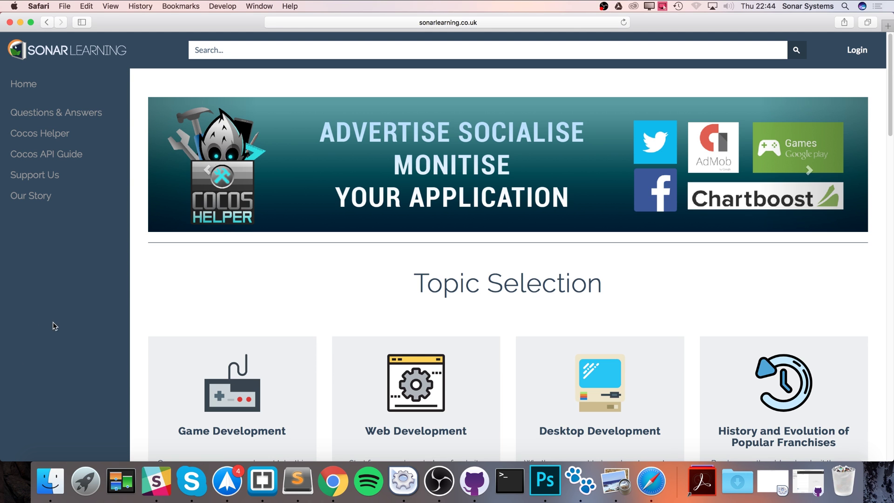
# Check the mobile layout in a narrowed window, restore full size, then enter Responsive Design Mode.
pyautogui.moveTo(2, 306); pyautogui.dragTo(1, 279)
pyautogui.moveTo(1, 252); pyautogui.dragTo(463, 187)
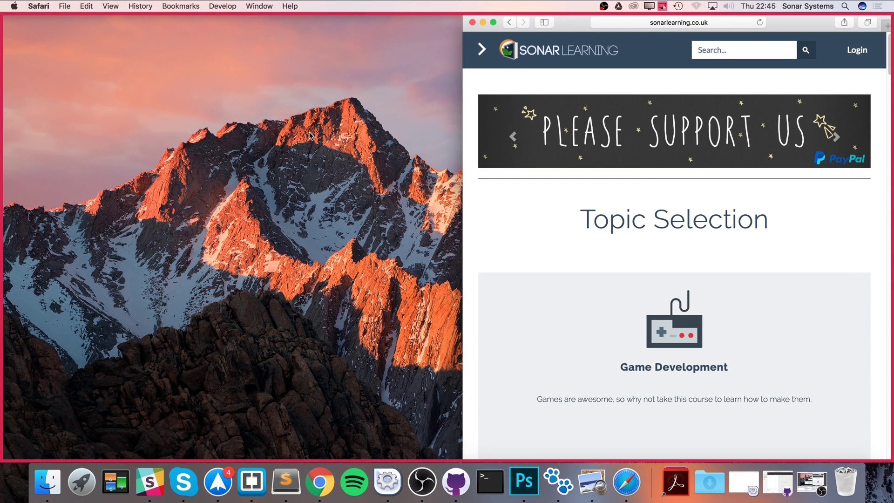
pyautogui.doubleClick(462, 216)
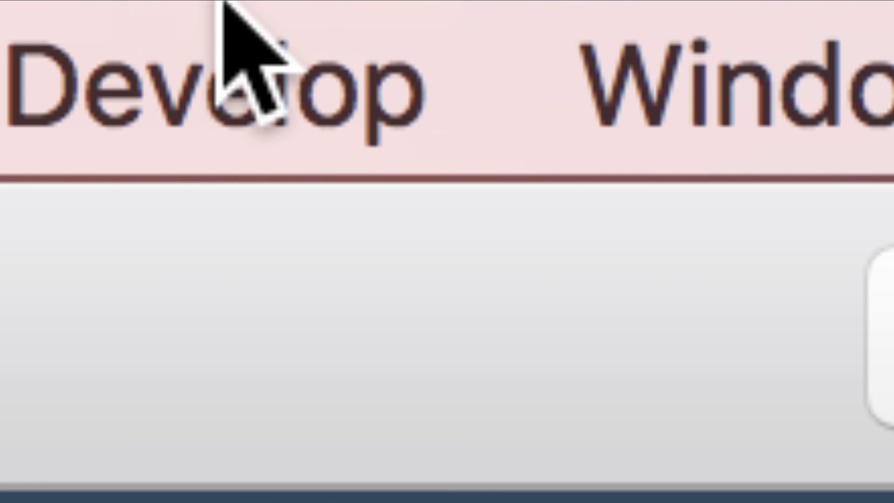
pyautogui.click(223, 6)
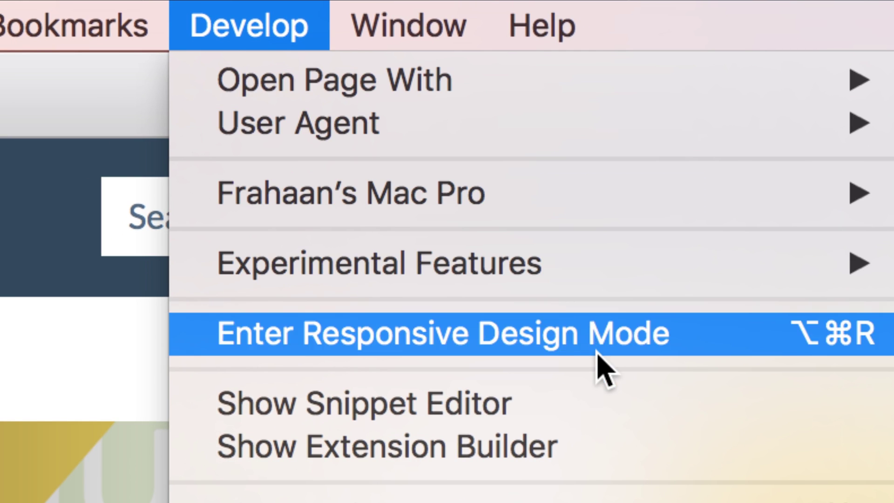
pyautogui.click(588, 343)
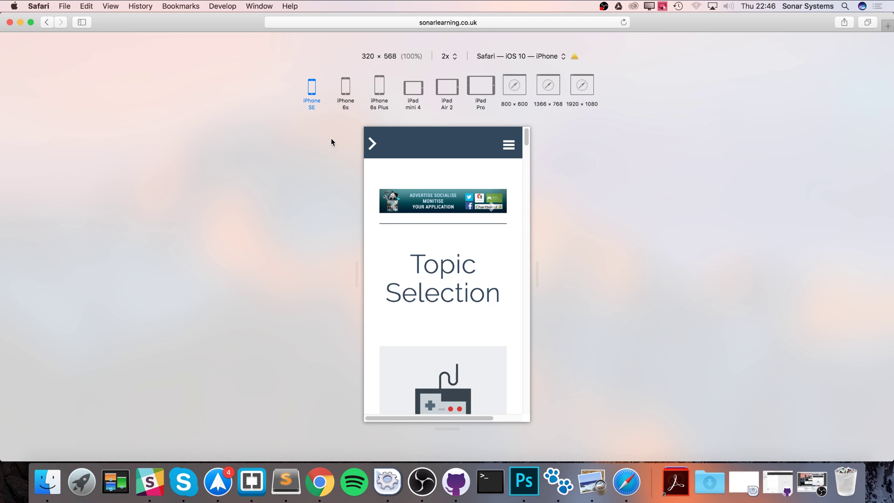
# Scroll the iPhone SE preview, toggle the site's hamburger menu, then view the iPhone 6s layout.
pyautogui.scroll(-15, 444, 272)
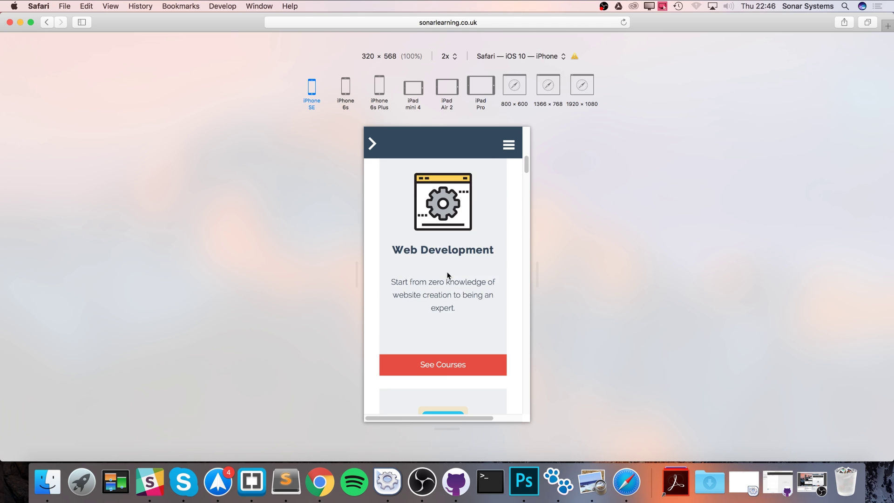
pyautogui.scroll(15, 446, 275)
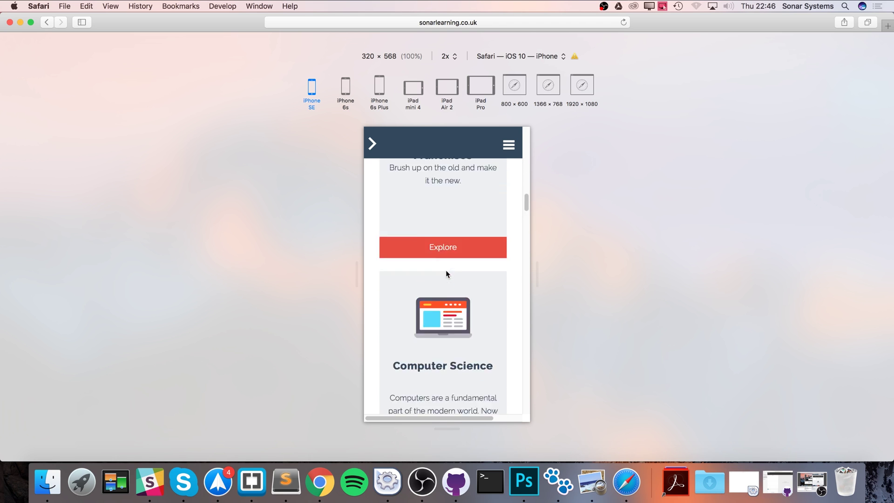
pyautogui.click(510, 147)
pyautogui.click(510, 146)
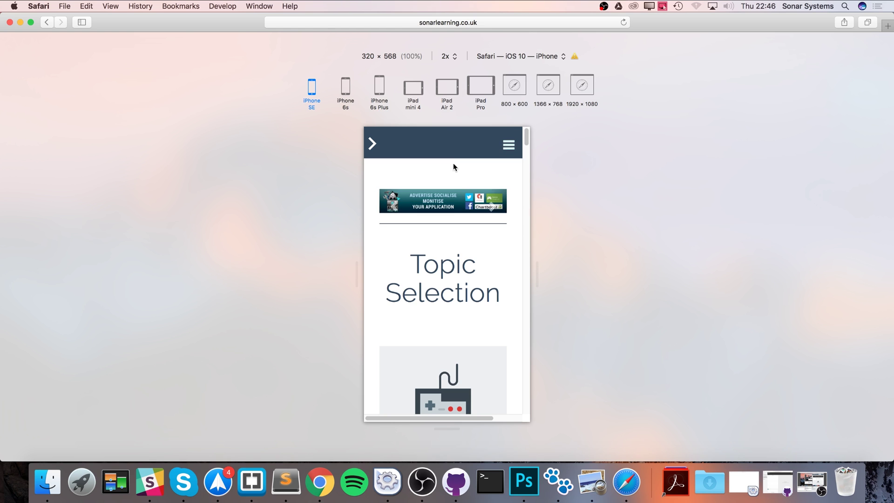
pyautogui.click(342, 95)
pyautogui.scroll(-10, 515, 325)
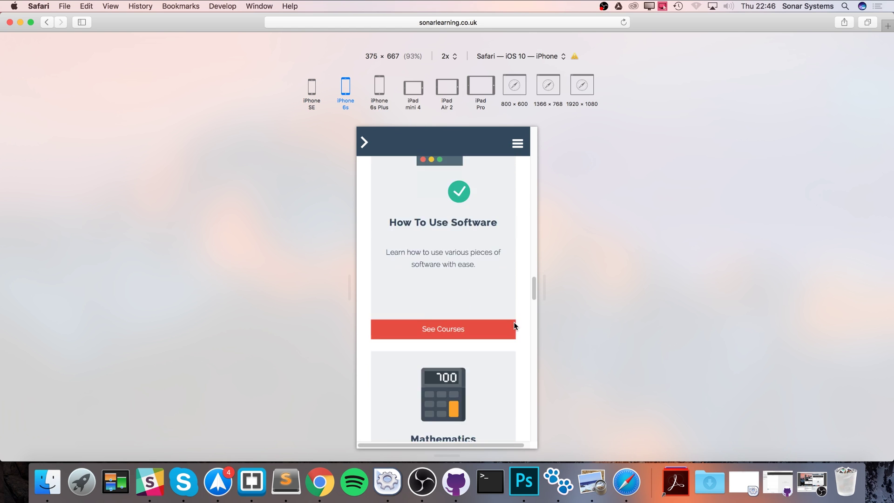
pyautogui.scroll(10, 471, 224)
pyautogui.scroll(-5, 409, 294)
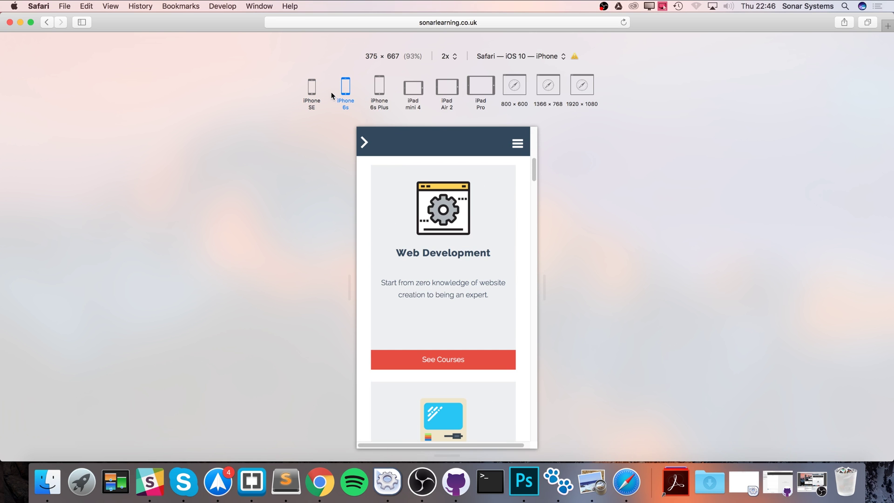
# Alternate between iPhone SE and iPhone 6s previews, finishing on iPhone 6s Plus at 414 × 736.
pyautogui.click(312, 89)
pyautogui.click(345, 102)
pyautogui.click(319, 101)
pyautogui.click(333, 102)
pyautogui.click(318, 103)
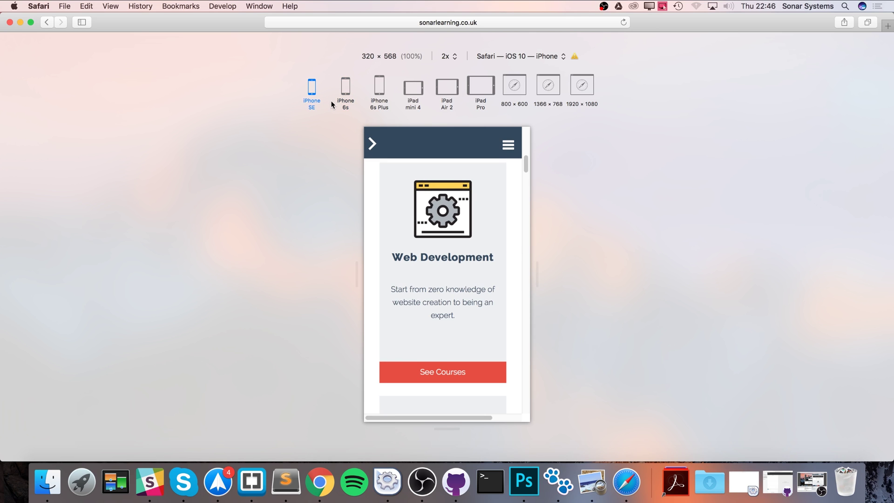
pyautogui.click(332, 103)
pyautogui.click(324, 104)
pyautogui.click(345, 103)
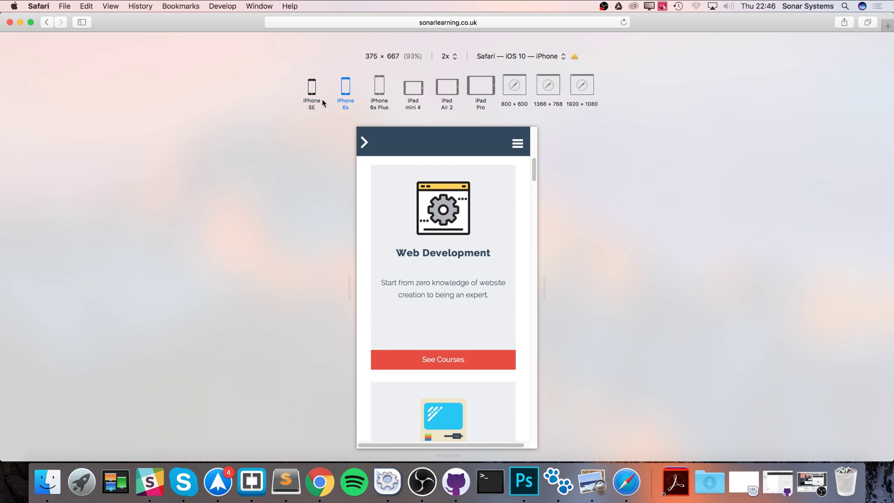
pyautogui.click(321, 101)
pyautogui.click(330, 97)
pyautogui.click(316, 98)
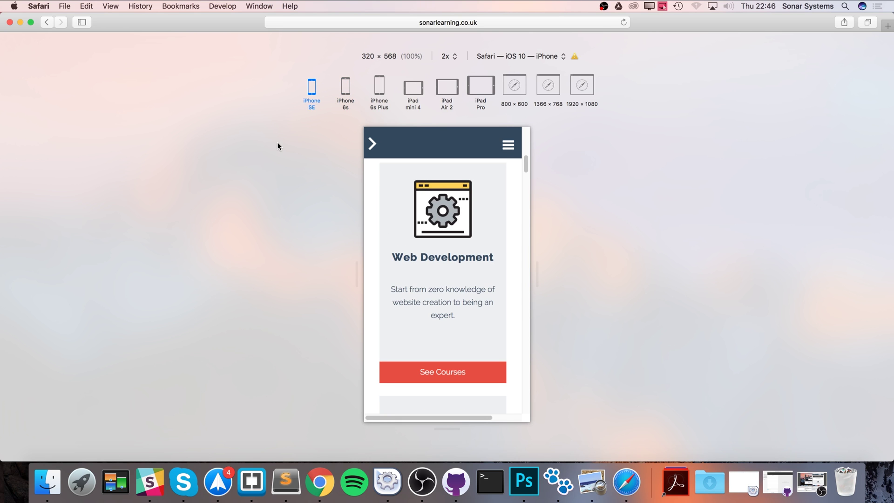
pyautogui.click(346, 100)
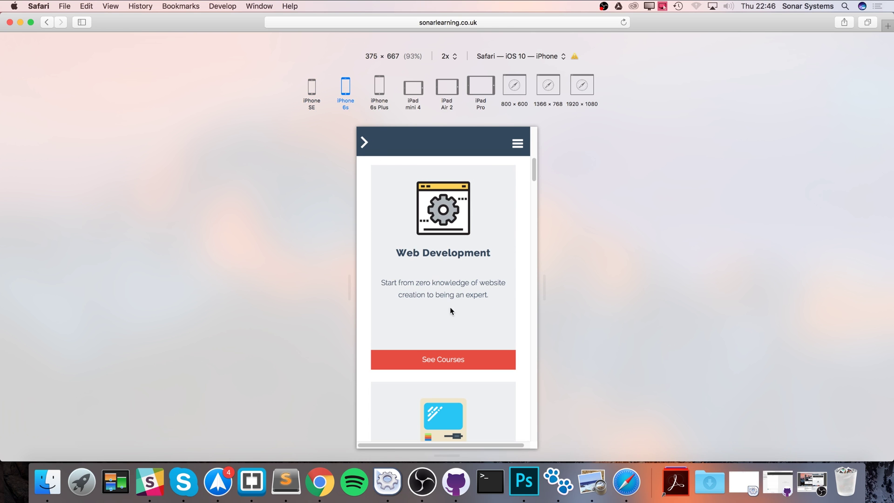
pyautogui.click(316, 95)
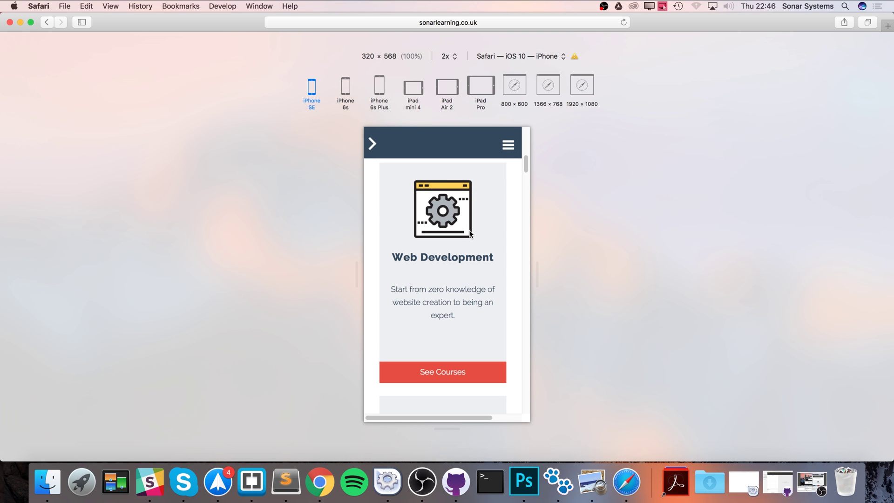
pyautogui.click(378, 104)
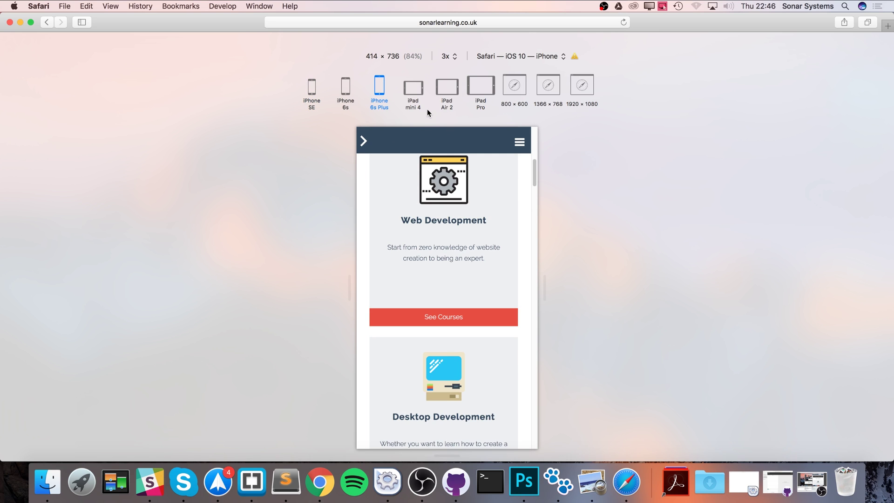
# Preview the site as iPad mini 4, iPad Air 2 and iPad Pro (1366 × 1024), scrolling the layouts.
pyautogui.click(406, 96)
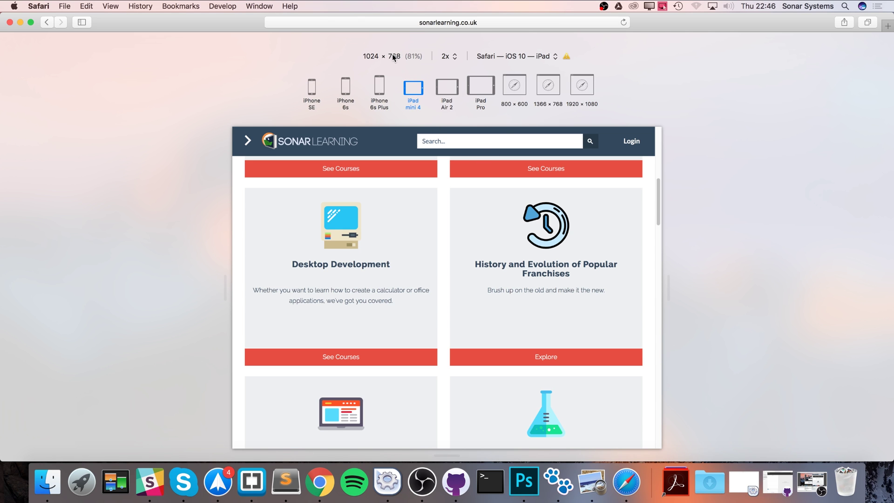
pyautogui.scroll(-10, 422, 283)
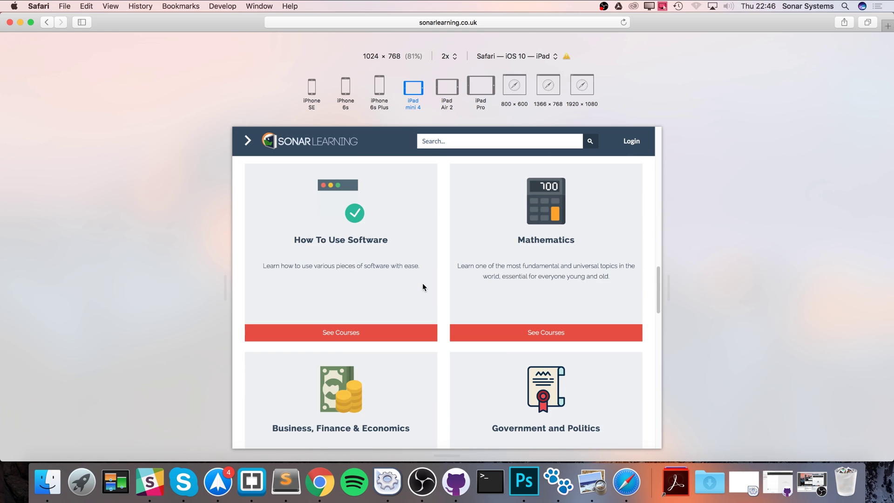
pyautogui.scroll(15, 423, 286)
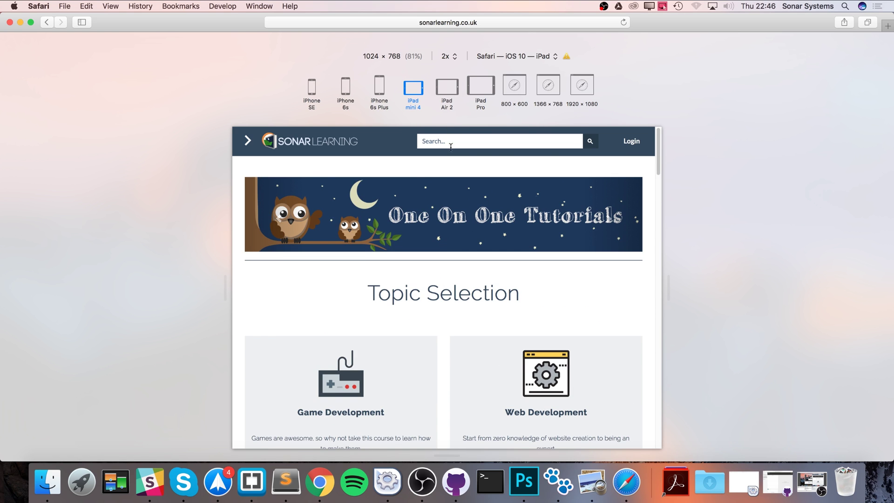
pyautogui.scroll(-5, 459, 209)
pyautogui.click(446, 90)
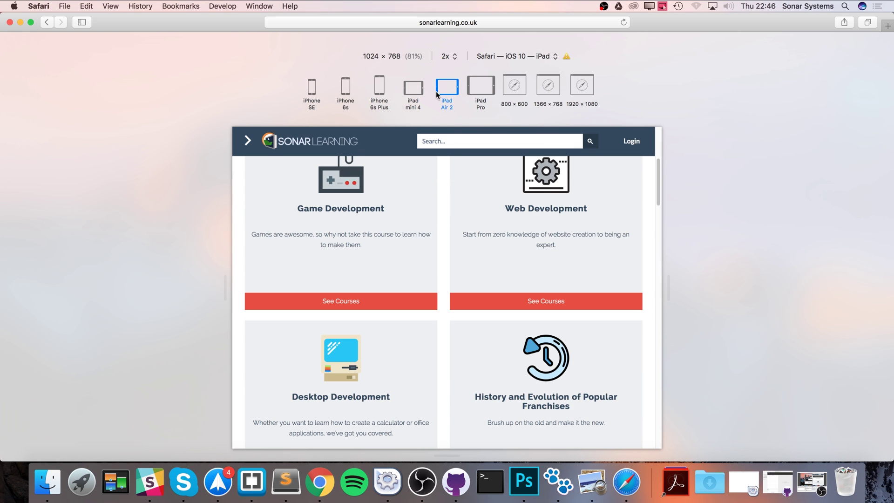
pyautogui.click(472, 95)
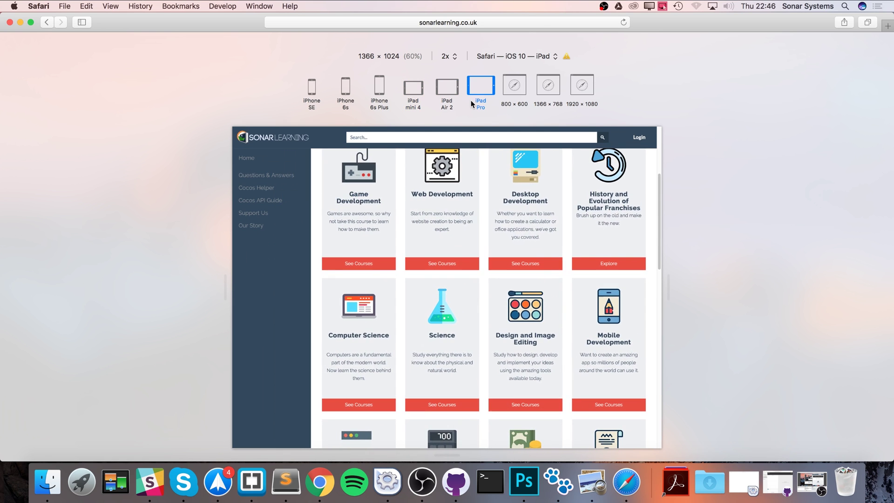
pyautogui.scroll(-3, 504, 264)
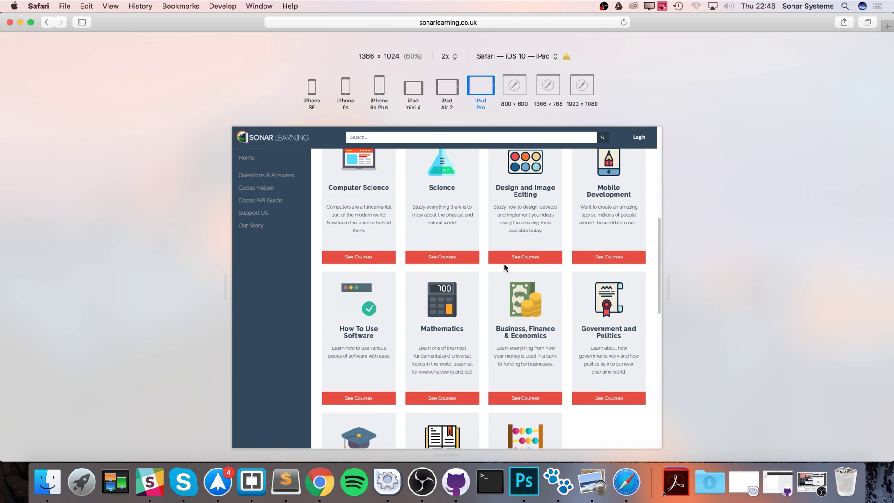
pyautogui.scroll(5, 503, 263)
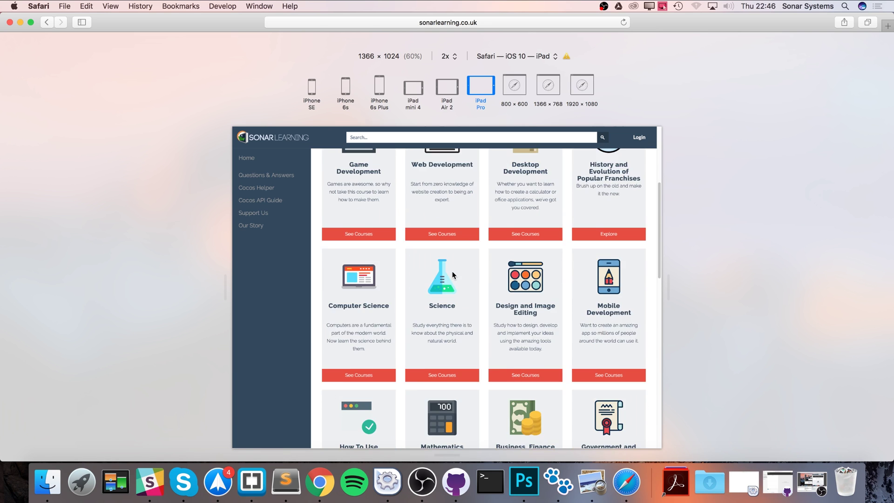
pyautogui.scroll(-10, 453, 274)
pyautogui.scroll(15, 455, 272)
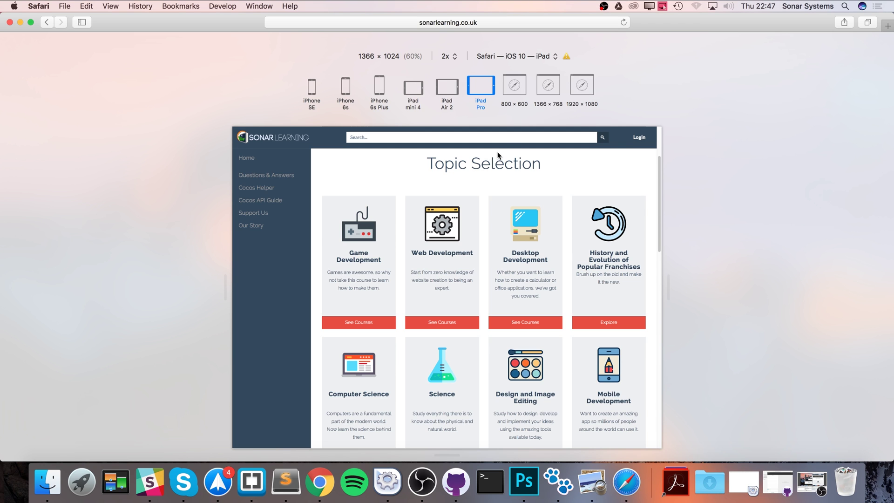
# Compare 800 × 600, 1366 × 768 and 1920 × 1080 desktop previews, rotating 1920 × 1080 to portrait and back.
pyautogui.click(510, 92)
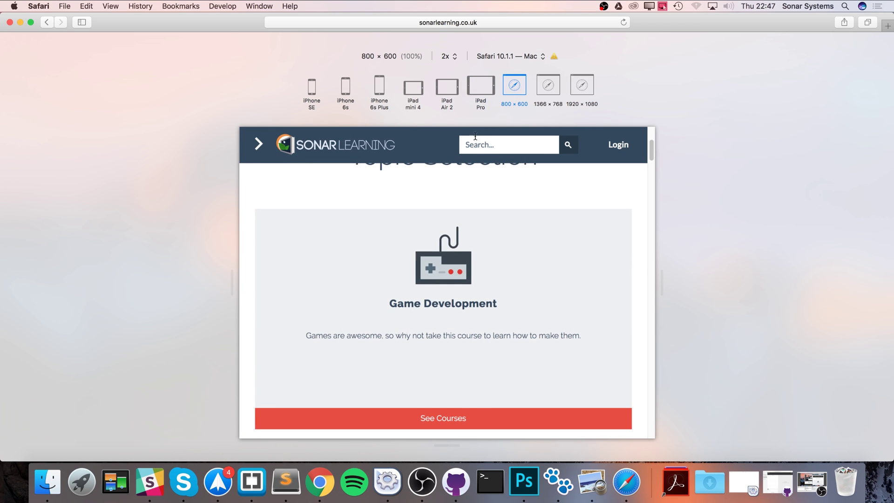
pyautogui.click(539, 104)
pyautogui.click(582, 86)
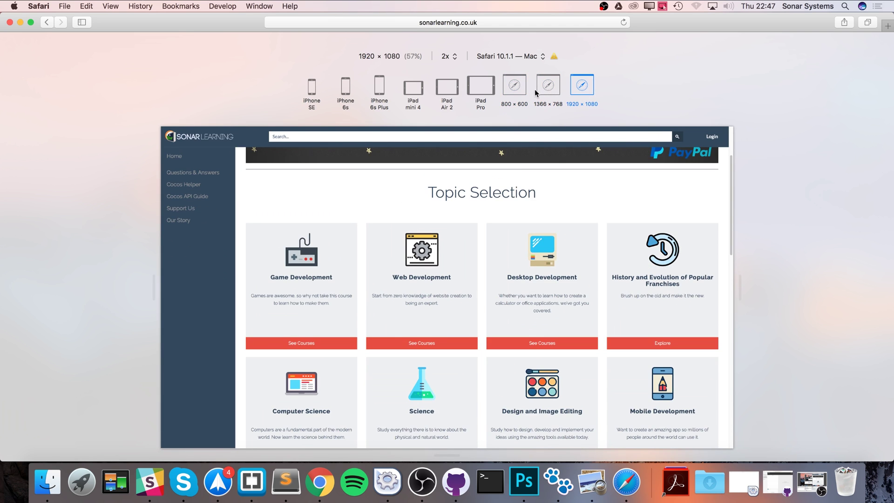
pyautogui.click(547, 88)
pyautogui.click(515, 86)
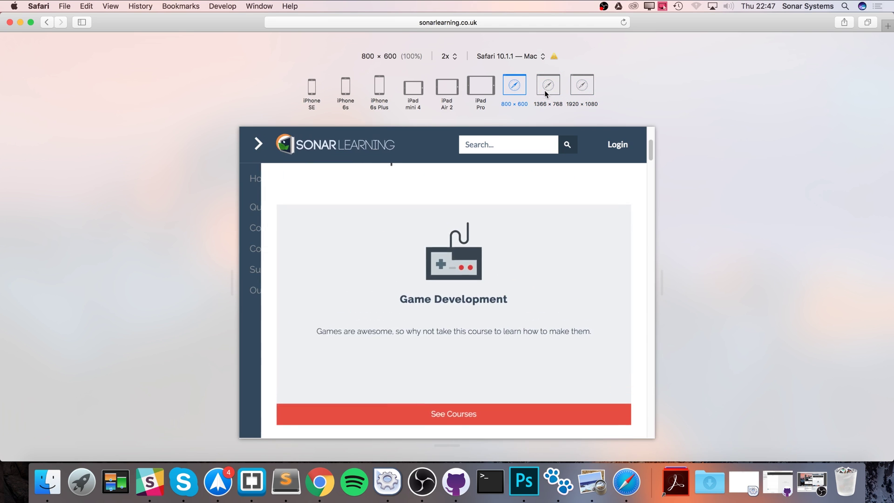
pyautogui.click(545, 90)
pyautogui.click(582, 89)
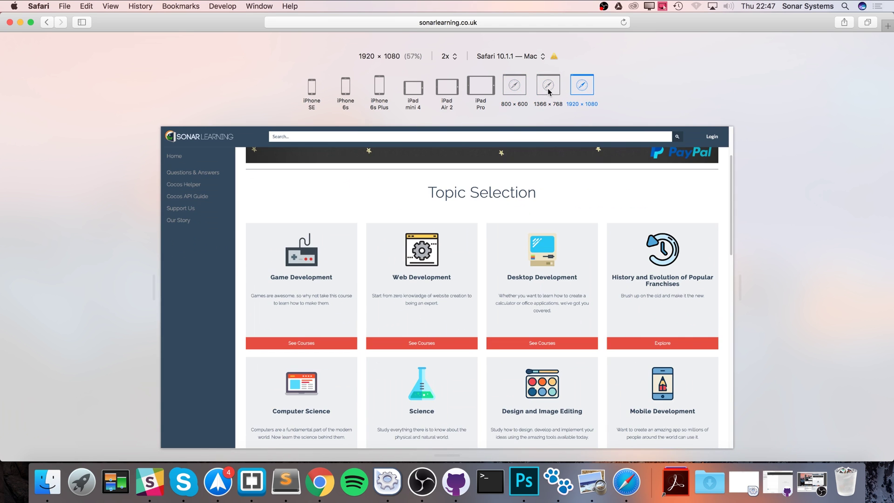
pyautogui.click(576, 91)
pyautogui.click(579, 90)
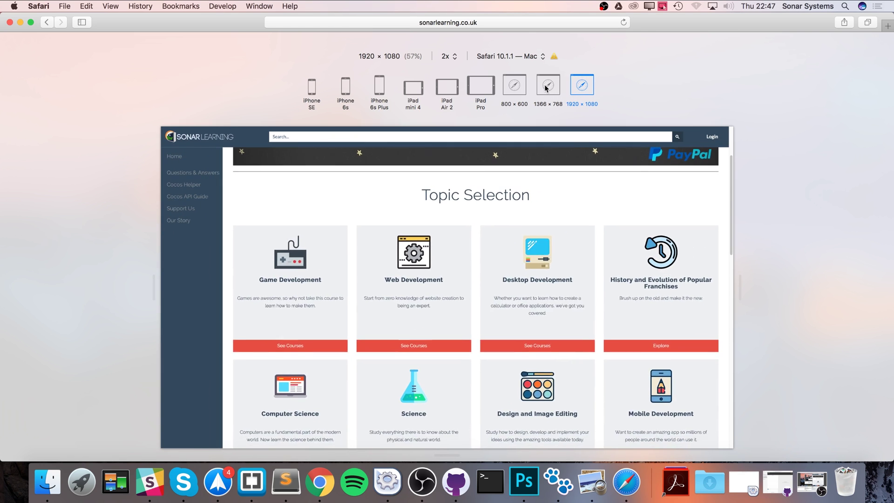
# Flip the 1366 × 768 desktop preview between landscape and portrait, ending in portrait.
pyautogui.click(545, 86)
pyautogui.click(545, 87)
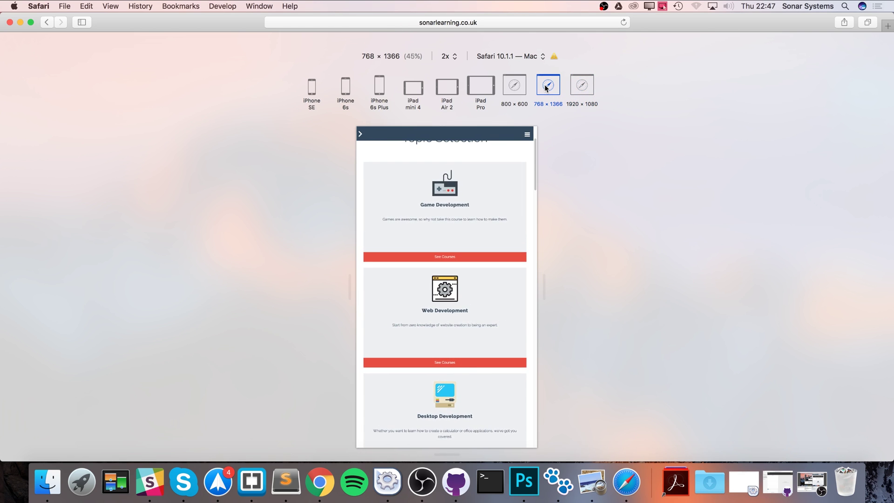
pyautogui.click(545, 87)
pyautogui.click(545, 87)
pyautogui.click(546, 88)
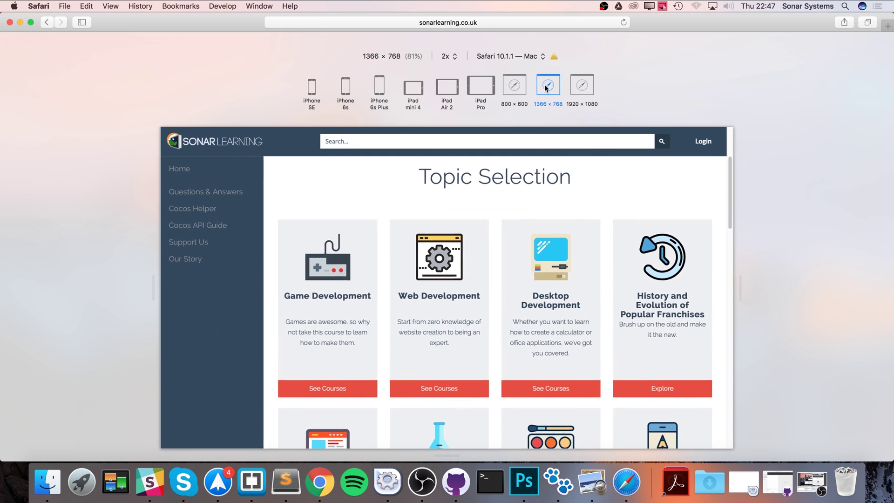
pyautogui.click(549, 93)
pyautogui.click(548, 92)
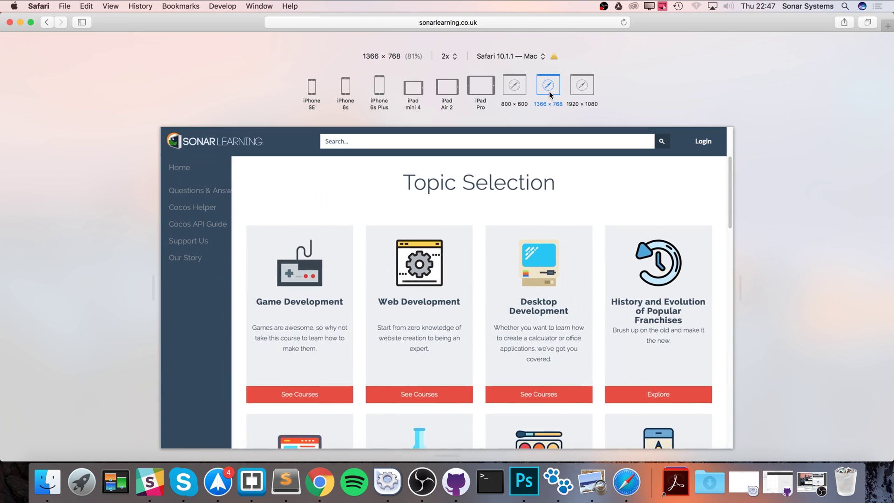
pyautogui.click(549, 92)
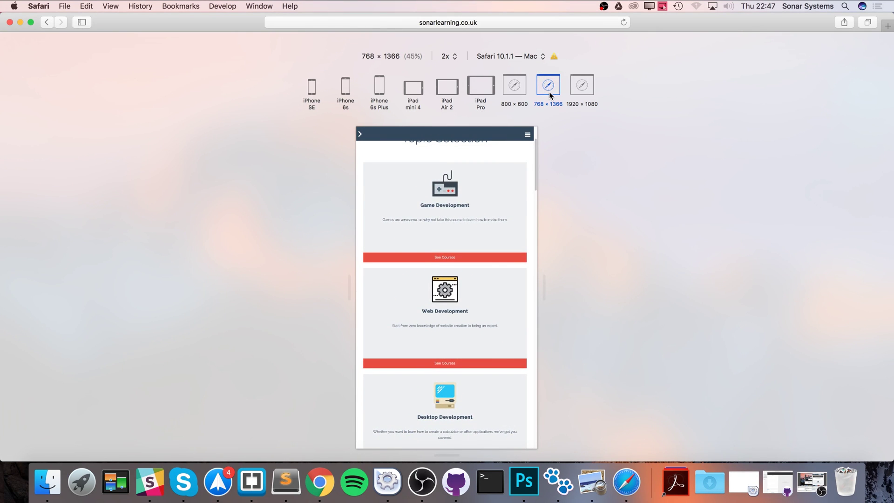
pyautogui.click(549, 91)
# Preview as iPhone 6s Plus and flip its orientation repeatedly, ending back in portrait.
pyautogui.click(381, 96)
pyautogui.click(381, 96)
pyautogui.click(381, 96)
pyautogui.click(381, 96)
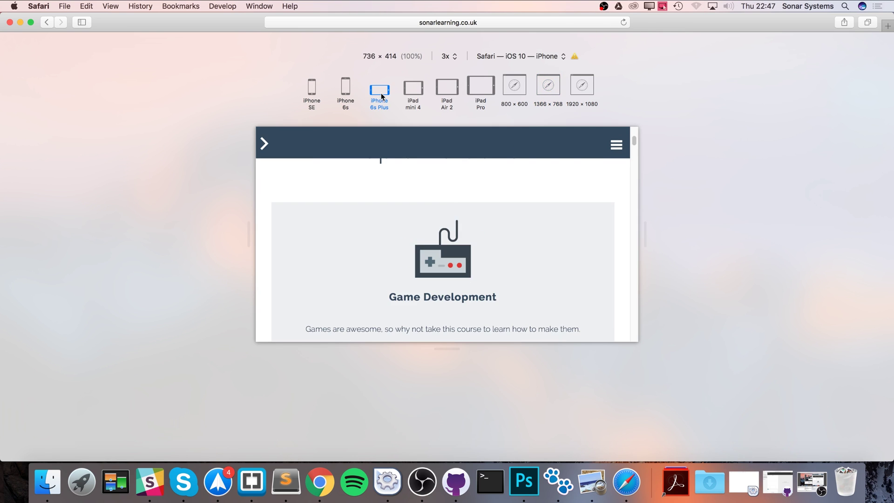
pyautogui.click(382, 96)
pyautogui.click(381, 96)
pyautogui.click(388, 95)
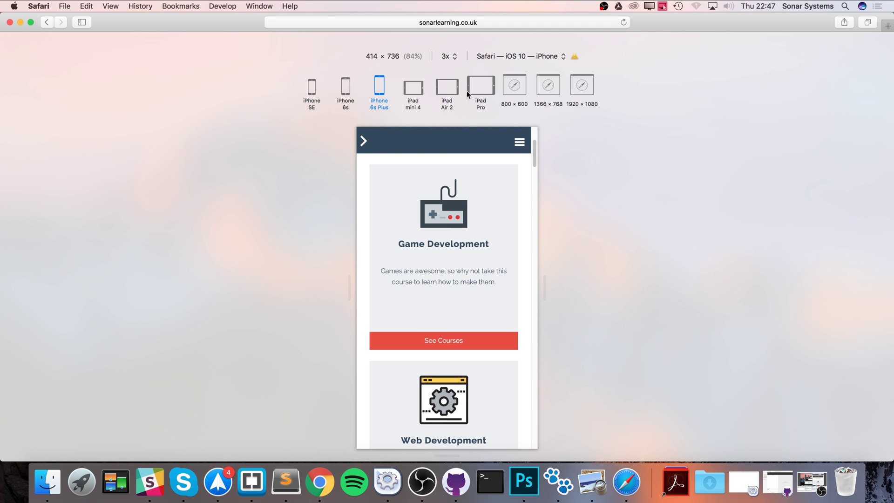
# Cycle the iPad mini 4 preview through split widths 320 and 438, returning to 1024 × 768.
pyautogui.click(414, 88)
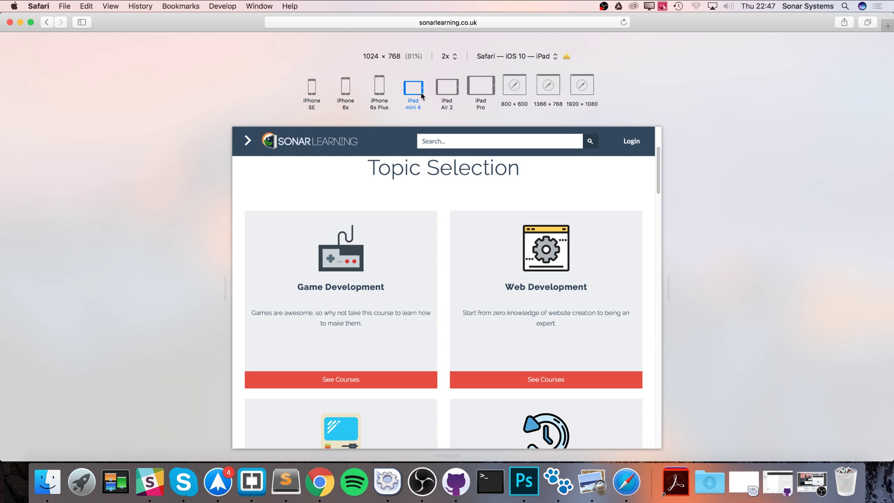
pyautogui.click(408, 93)
pyautogui.click(408, 93)
pyautogui.click(408, 94)
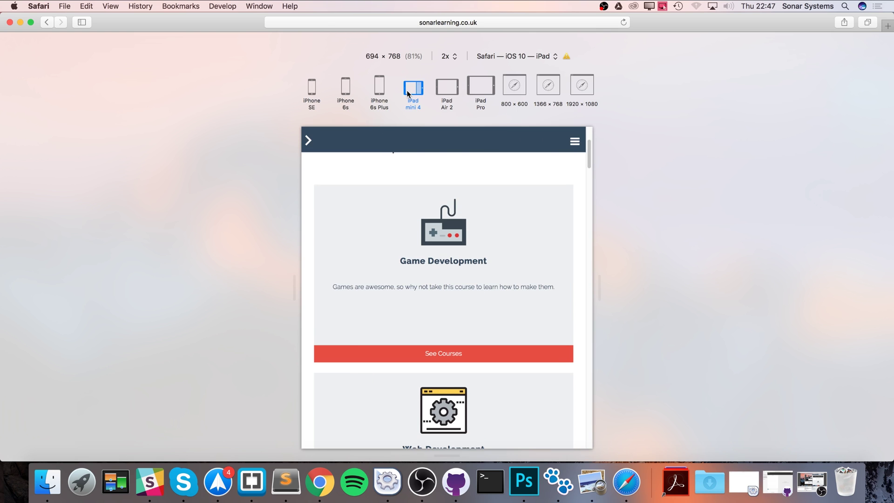
pyautogui.click(407, 93)
pyautogui.click(408, 93)
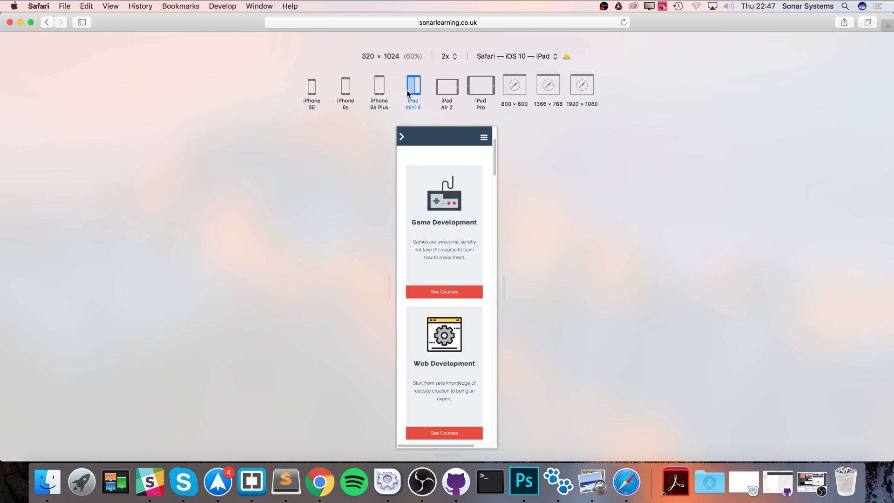
pyautogui.click(414, 92)
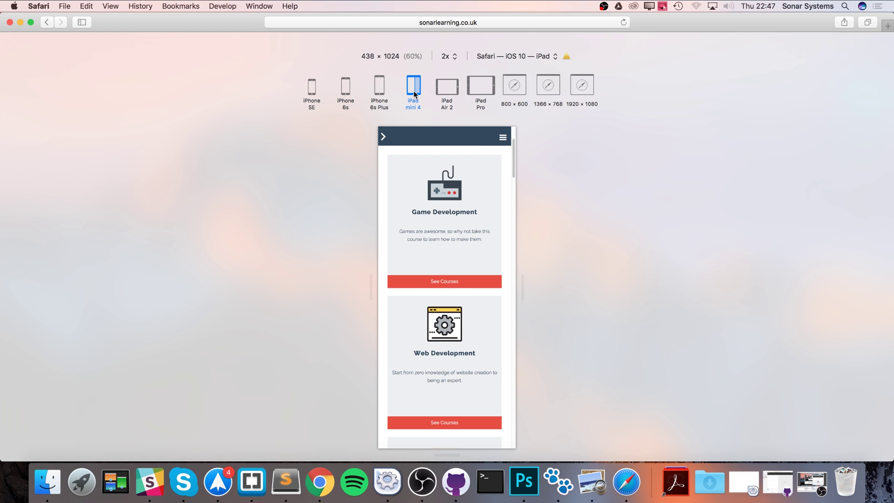
pyautogui.click(414, 93)
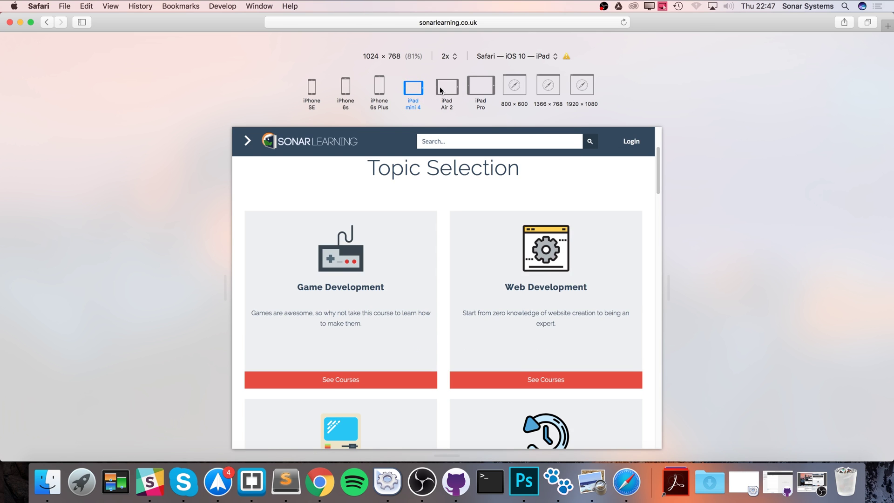
# Cycle iPad Air 2 through its split widths and 768 × 1024 portrait, then switch to iPad Pro 1366 × 1024.
pyautogui.click(442, 90)
pyautogui.click(442, 91)
pyautogui.click(444, 92)
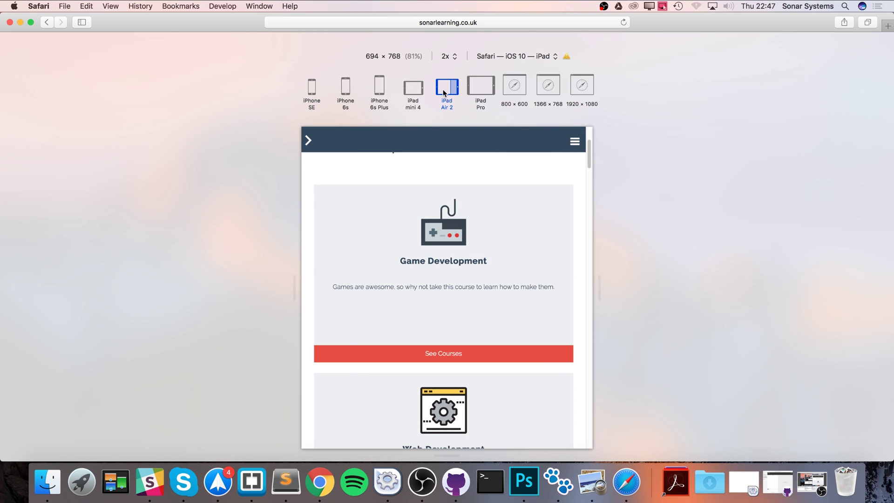
pyautogui.click(443, 92)
pyautogui.click(445, 92)
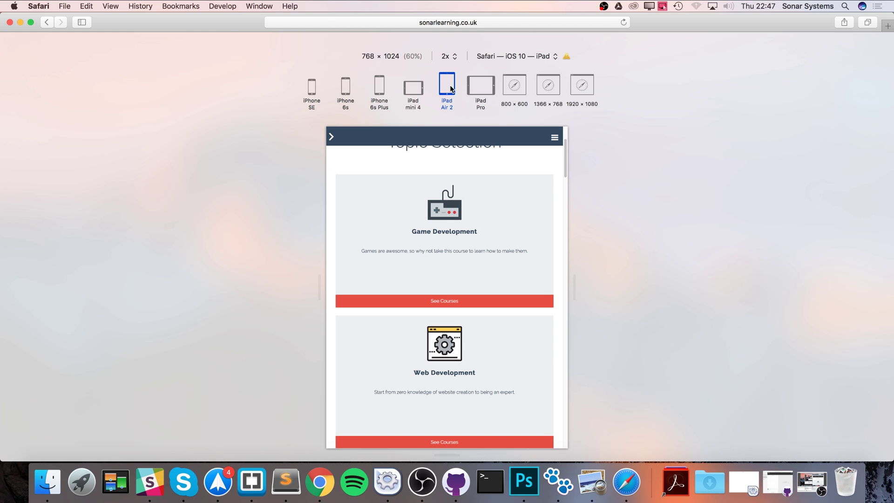
pyautogui.click(450, 89)
pyautogui.click(443, 86)
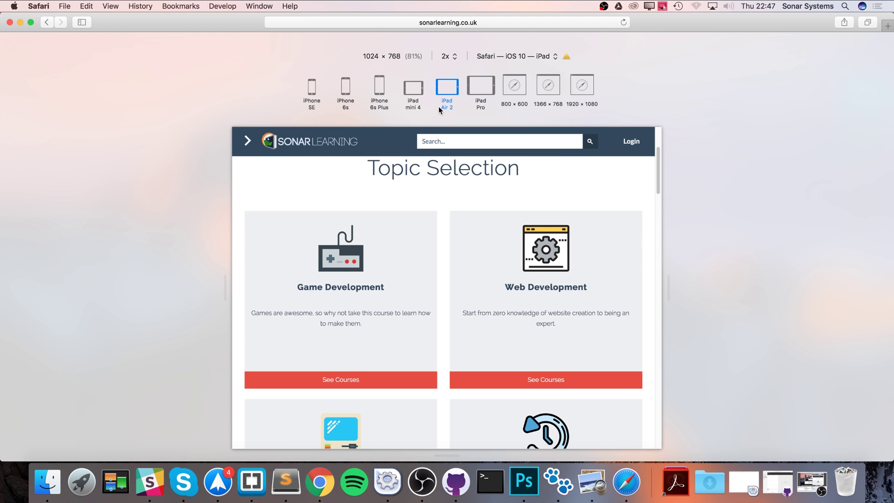
pyautogui.click(492, 91)
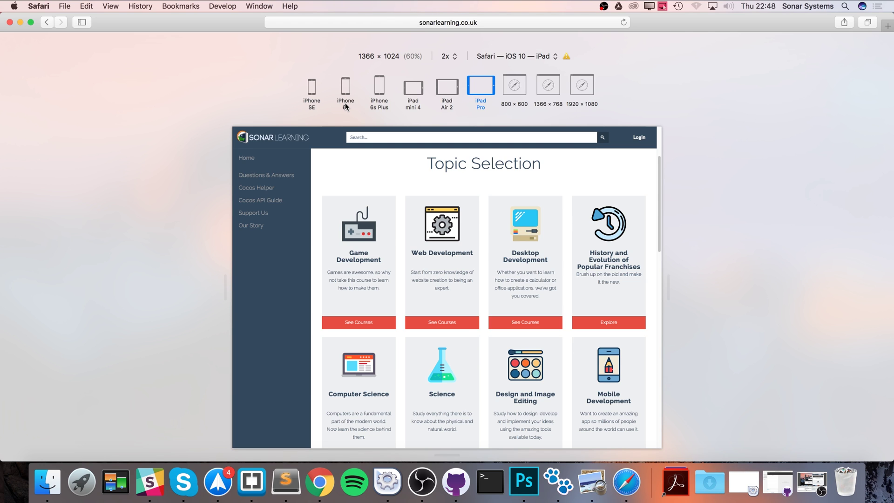
pyautogui.click(480, 85)
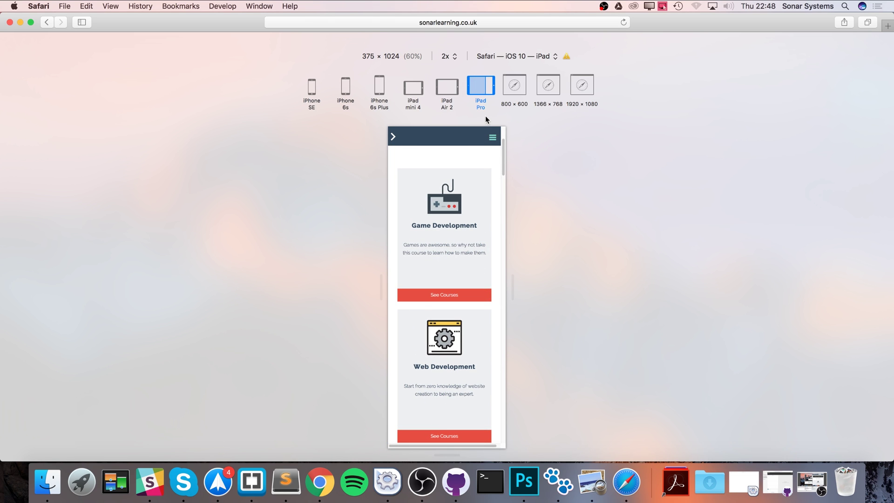
pyautogui.click(484, 101)
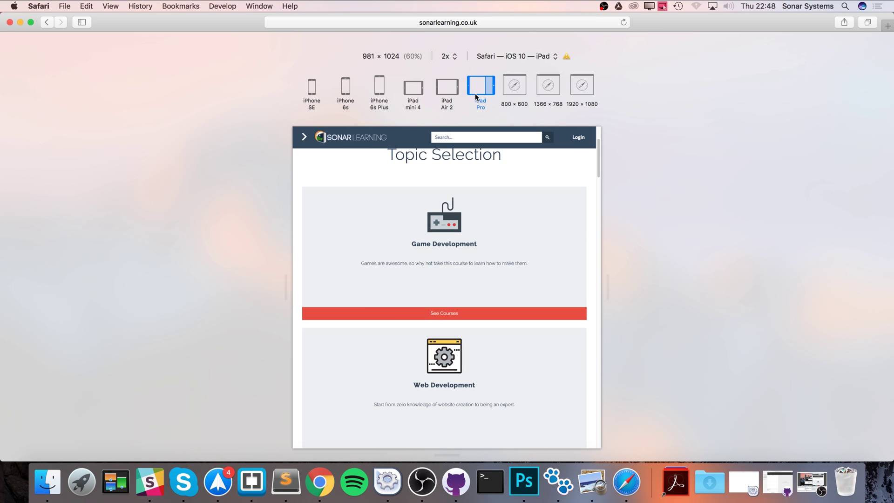
pyautogui.click(476, 96)
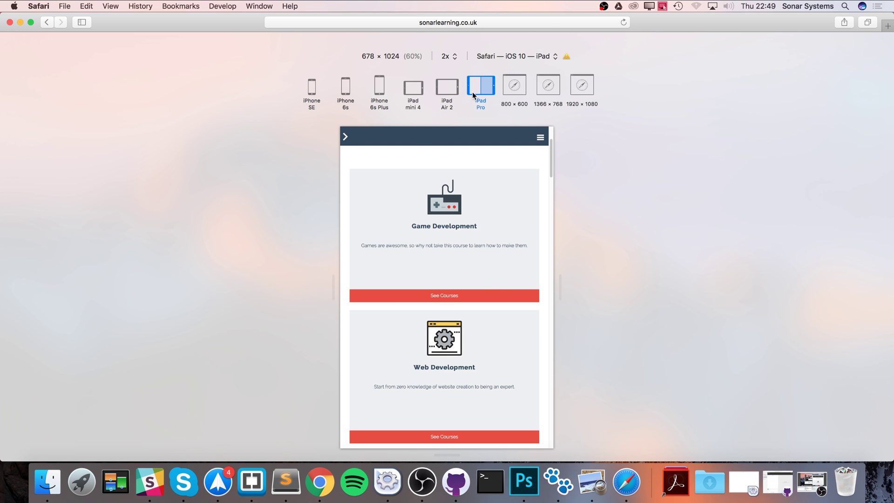
pyautogui.click(472, 91)
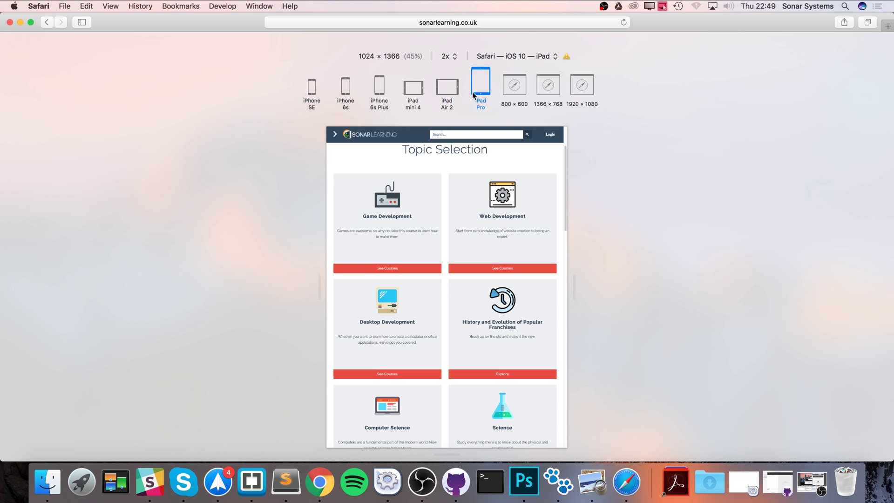
pyautogui.click(473, 95)
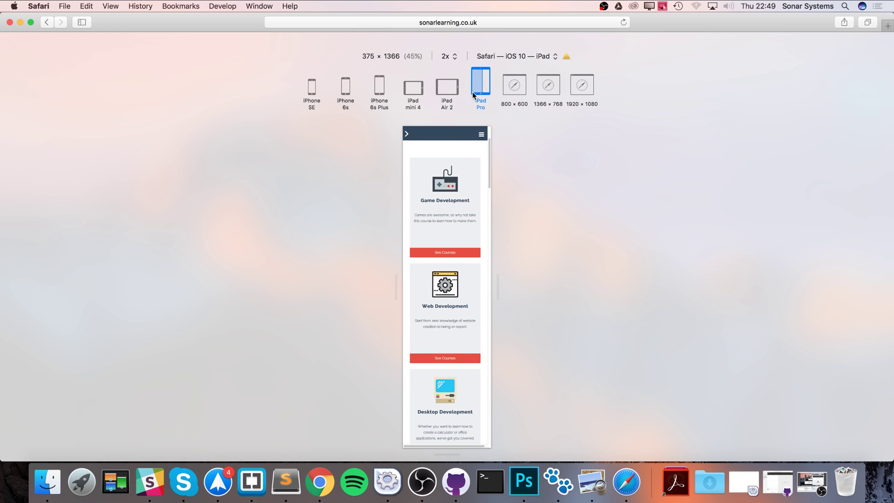
pyautogui.click(473, 95)
pyautogui.click(473, 95)
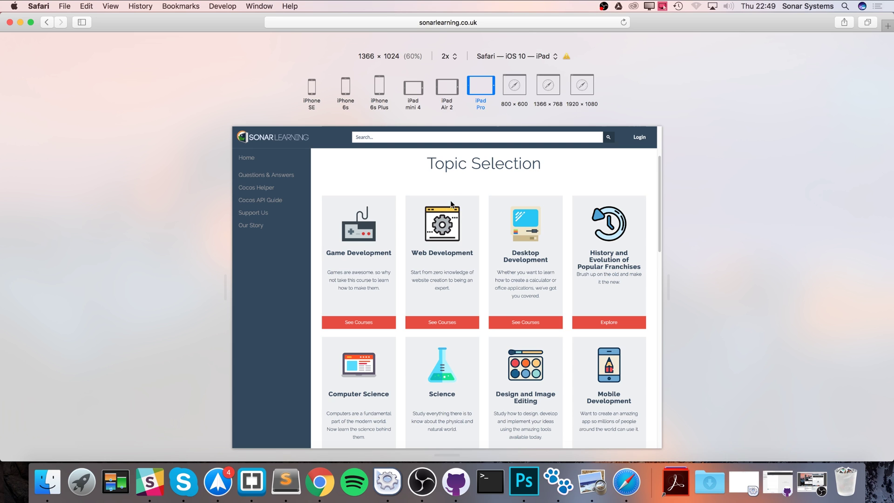
# Choose Other… as the user agent, inspect the existing iPad string, and cancel without changes.
pyautogui.click(517, 56)
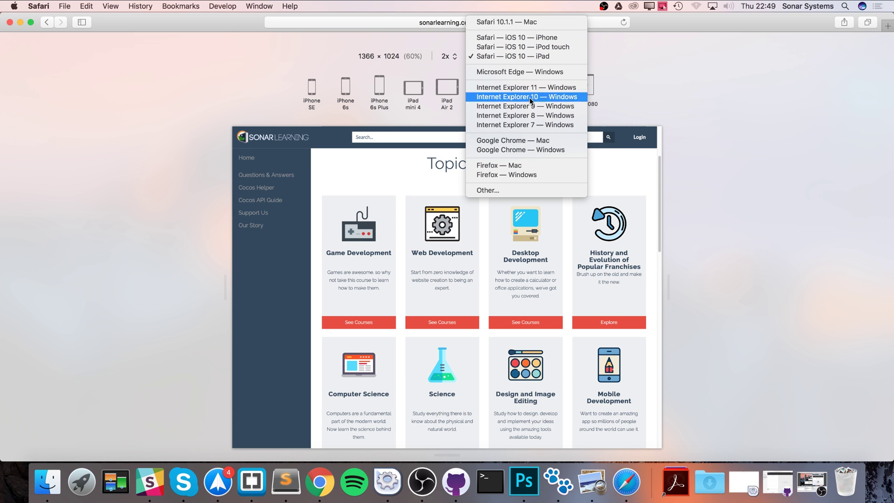
pyautogui.click(545, 162)
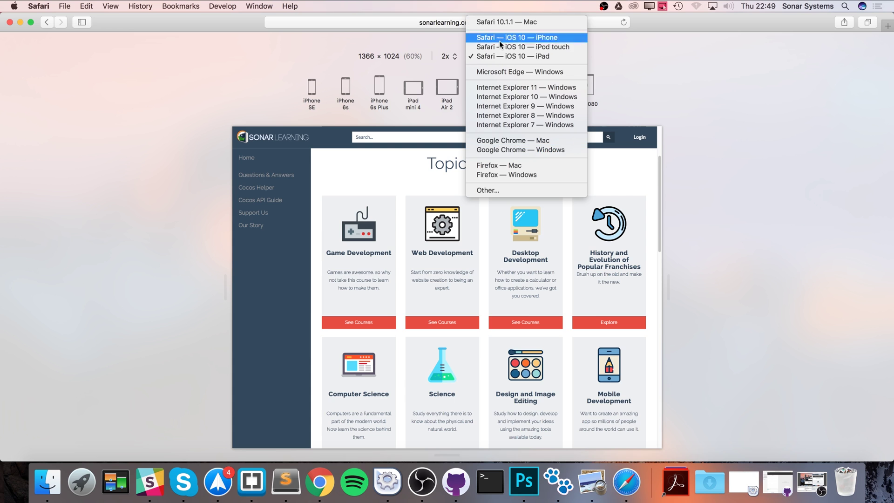
pyautogui.click(527, 191)
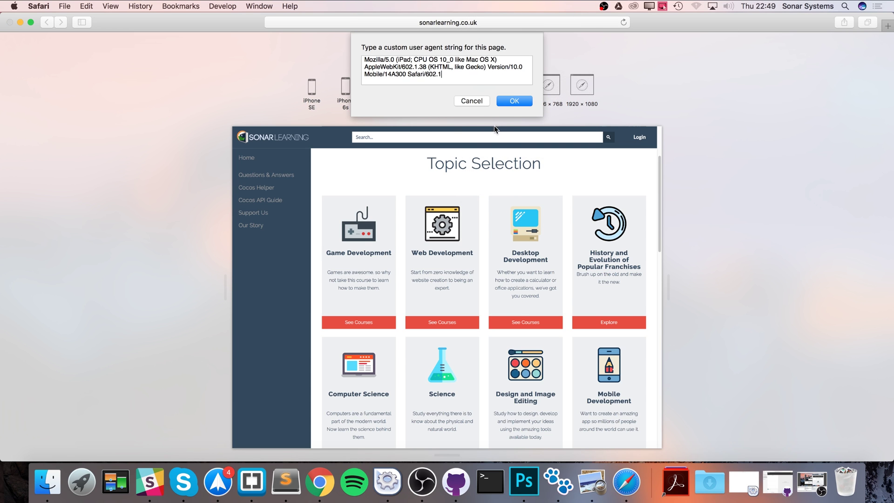
pyautogui.tripleClick(442, 73)
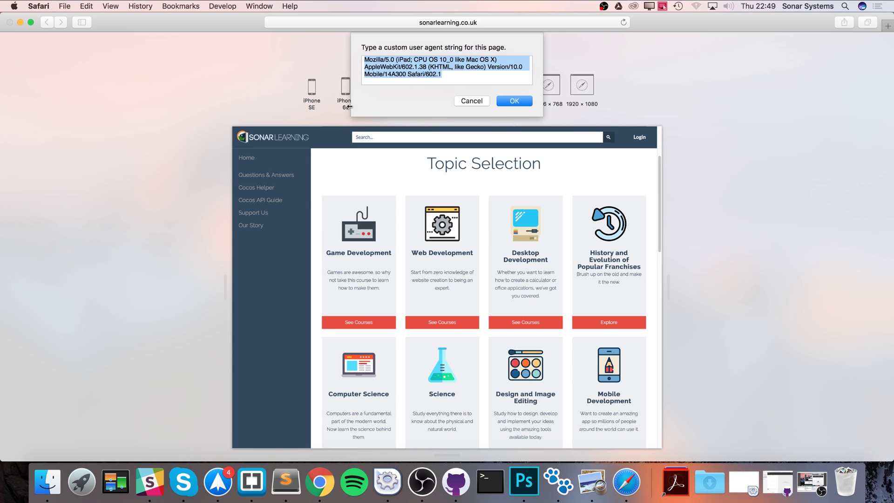
pyautogui.click(397, 80)
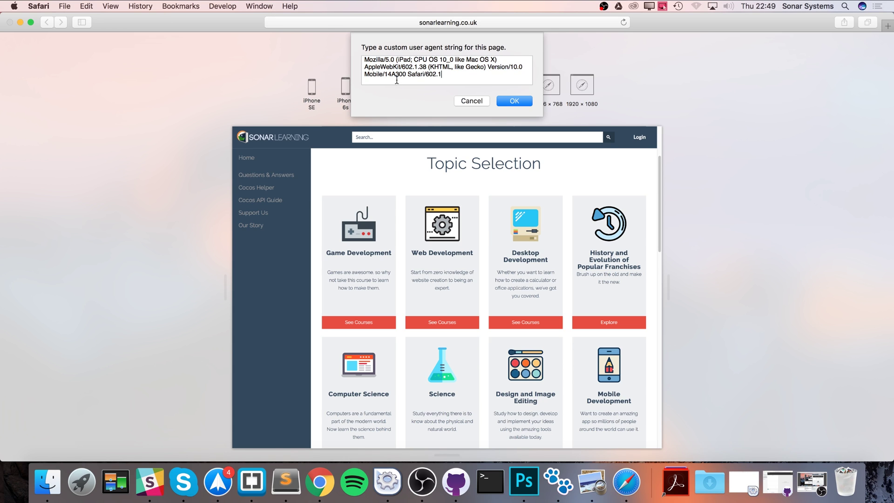
pyautogui.click(471, 101)
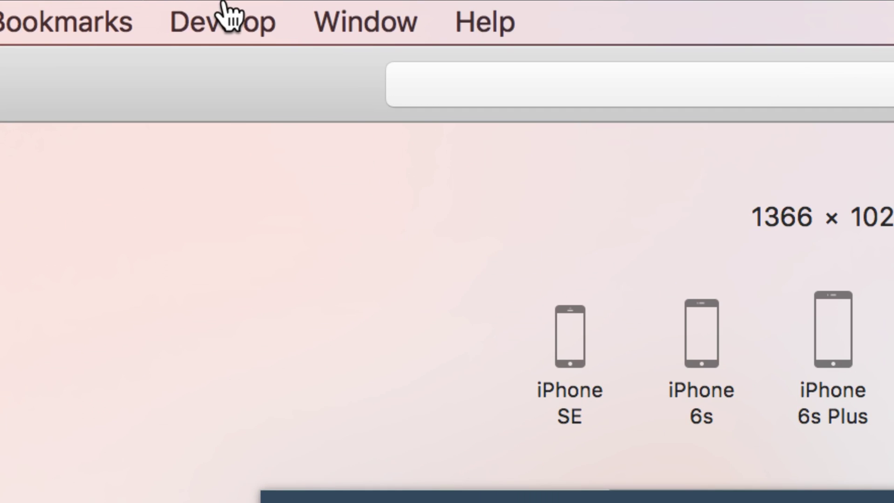
# Exit Responsive Design Mode from the Develop menu and scroll back to the page top.
pyautogui.click(224, 3)
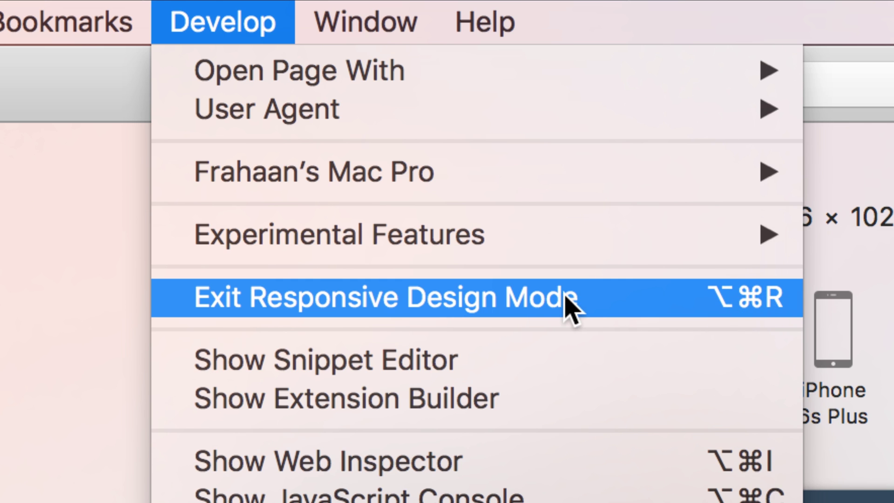
pyautogui.click(523, 305)
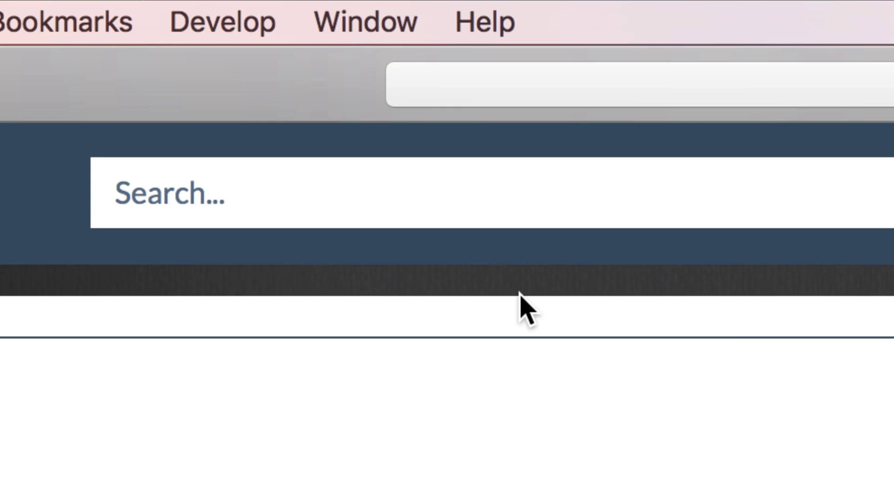
pyautogui.scroll(5, 302, 78)
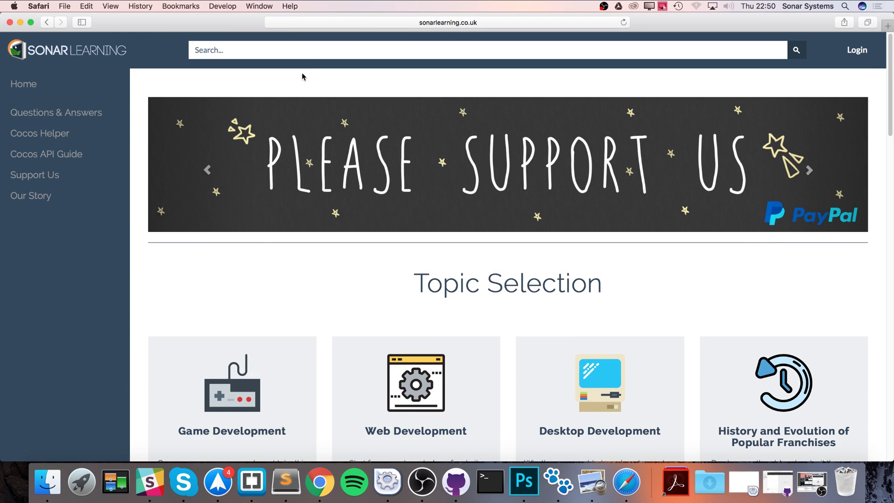